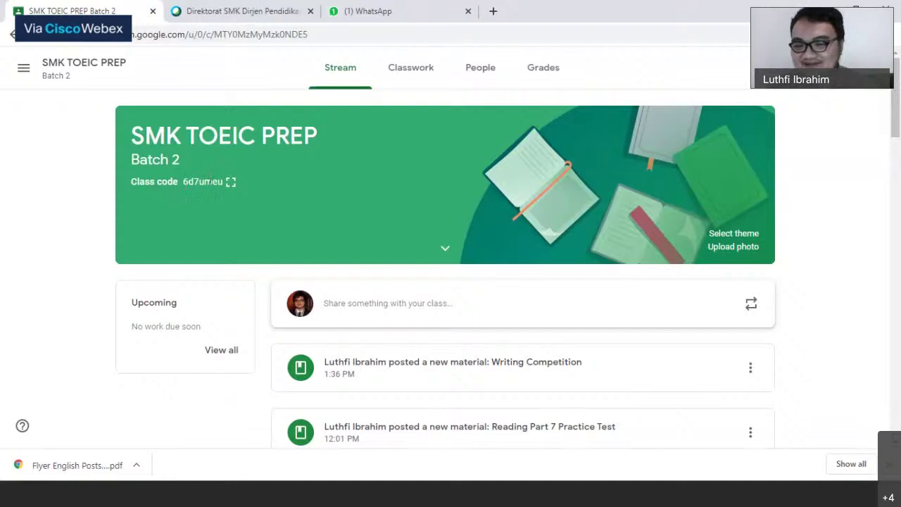
Step: Copy the web address of the SMK TOEIC PREP Batch 2 class page
right_click(196, 35)
click(240, 107)
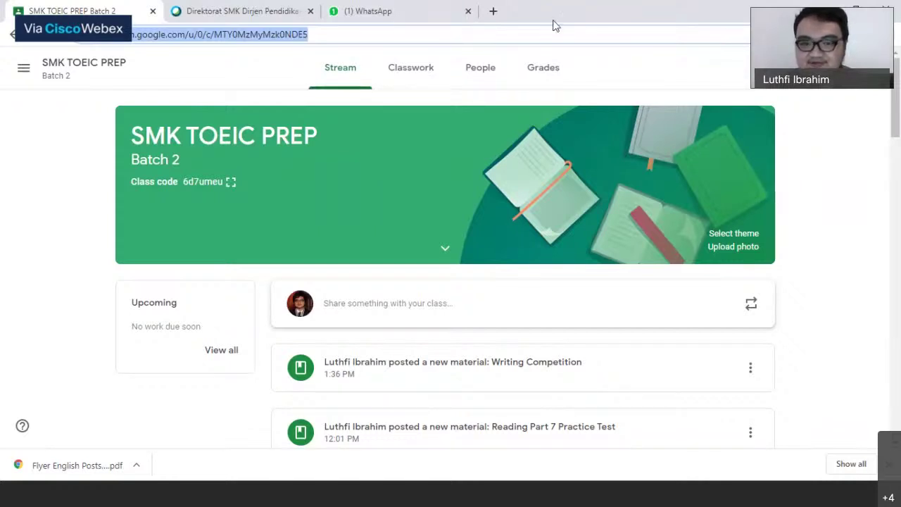
click(611, 78)
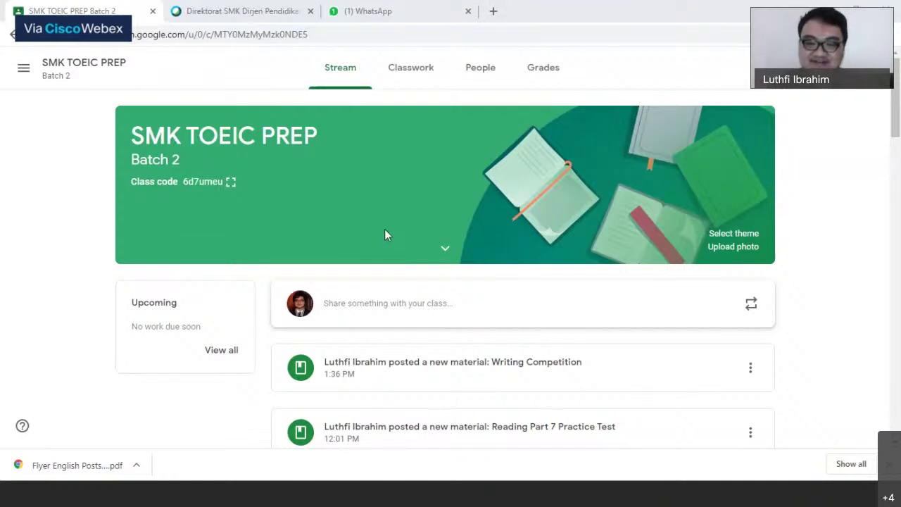
Step: Post an announcement to all students in the class stream reading "Hallo I'm" followed by the teacher's first name
scroll(394, 268, down, 1)
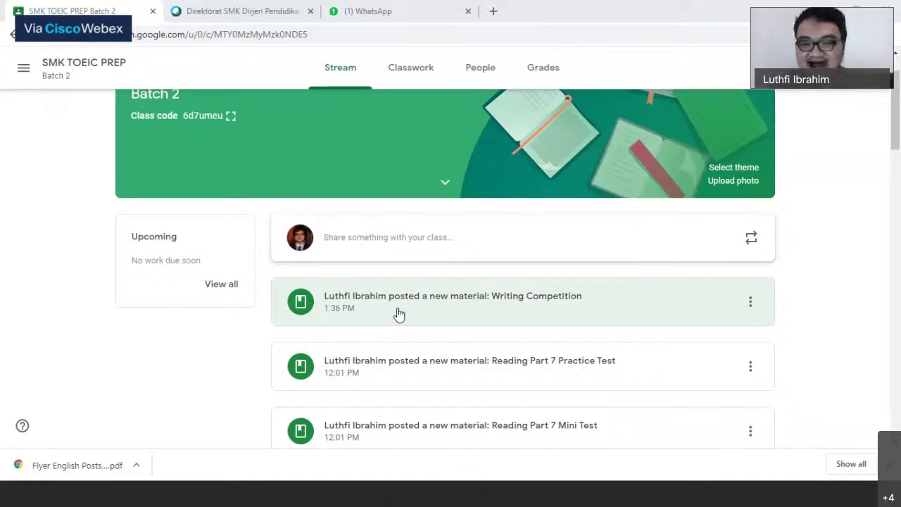
scroll(376, 302, up, 1)
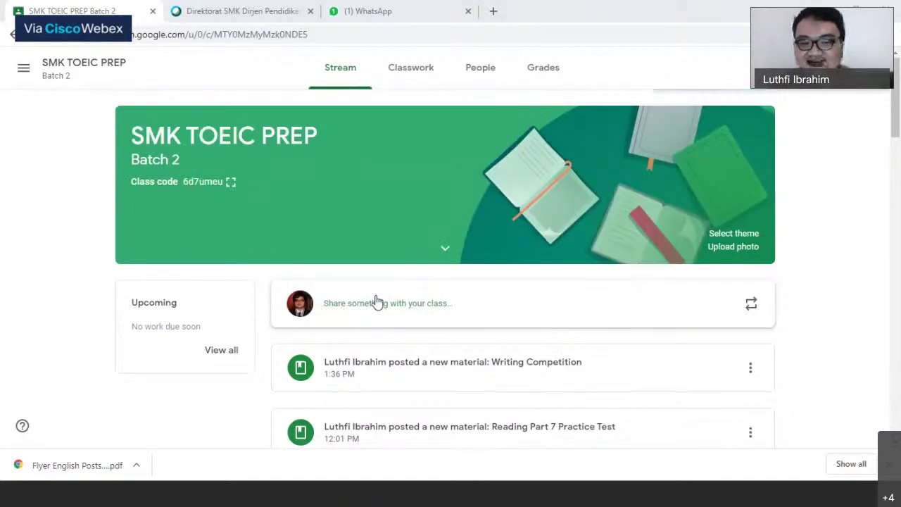
click(376, 302)
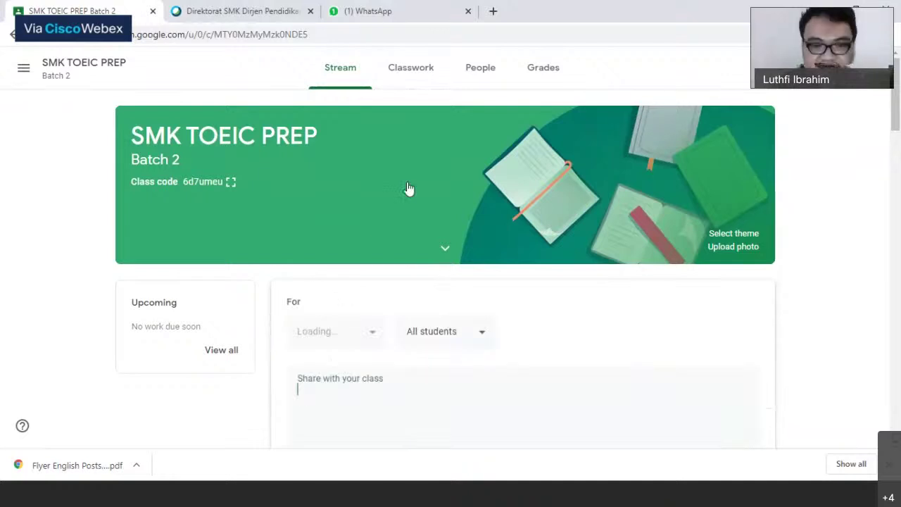
click(347, 193)
text(H)
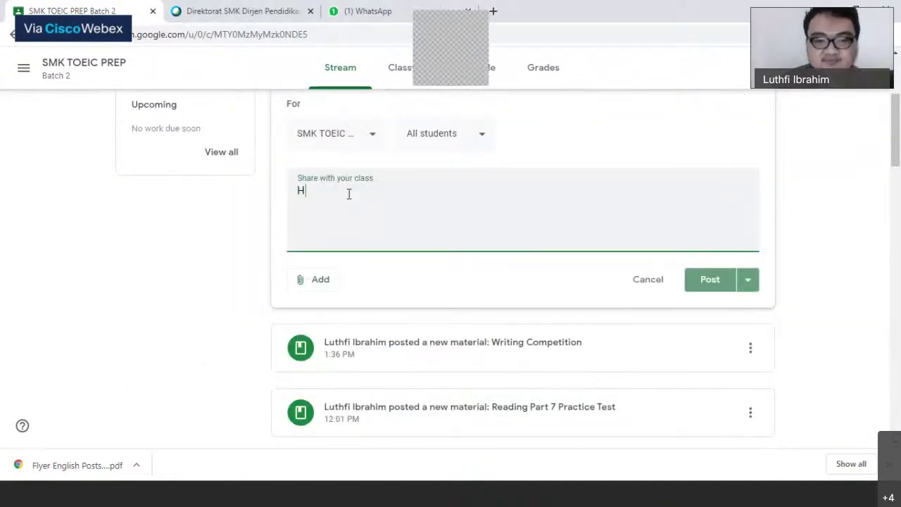
text(allo I'M)
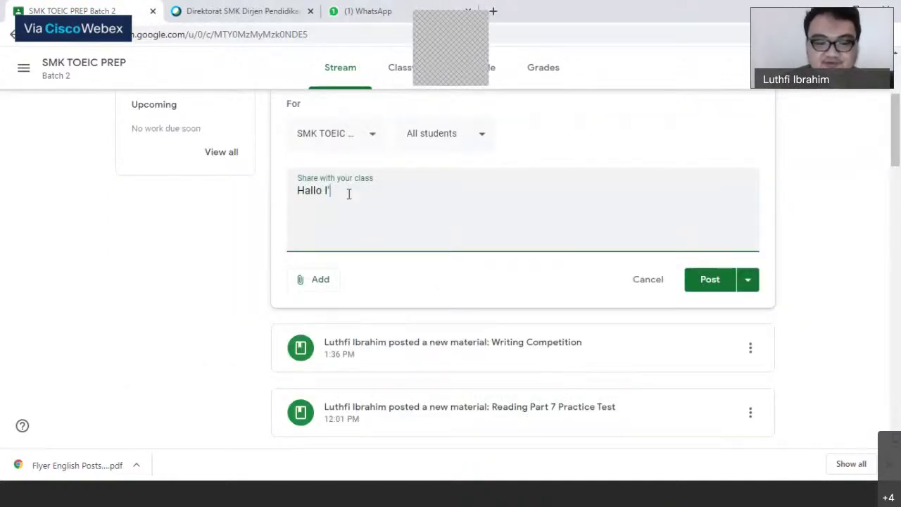
key(BackSpace)
key(BackSpace)
text(m Luthfi)
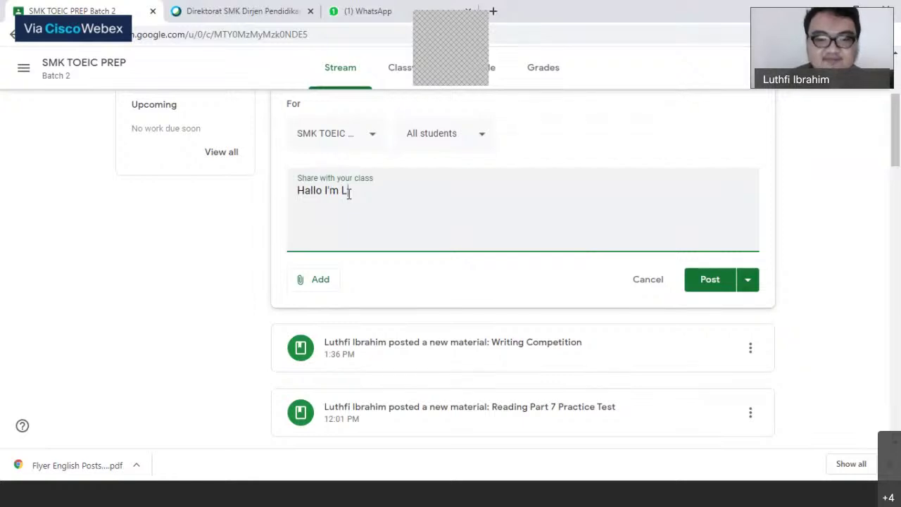
click(677, 280)
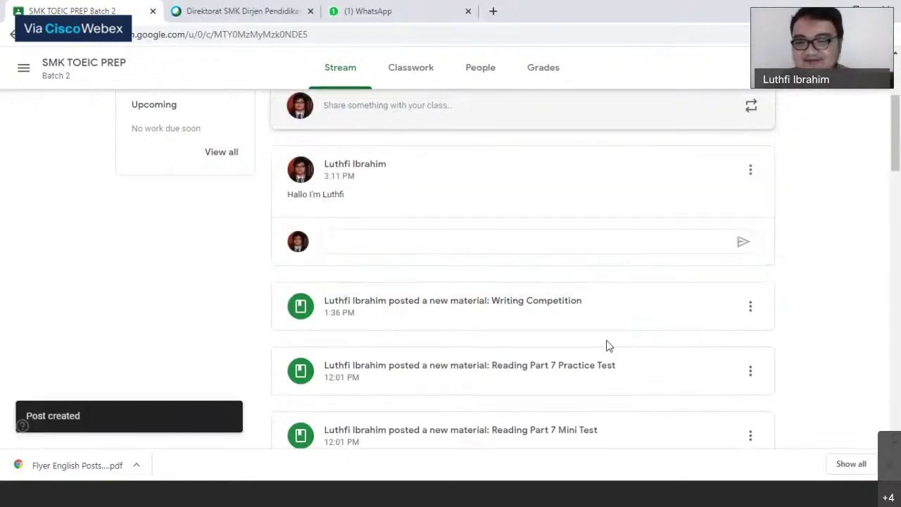
Step: View the class's Classwork and check the attachment of Listening Part 1 Materials under WEEK 1: Listening, collapsing the entry again
scroll(491, 298, up, 3)
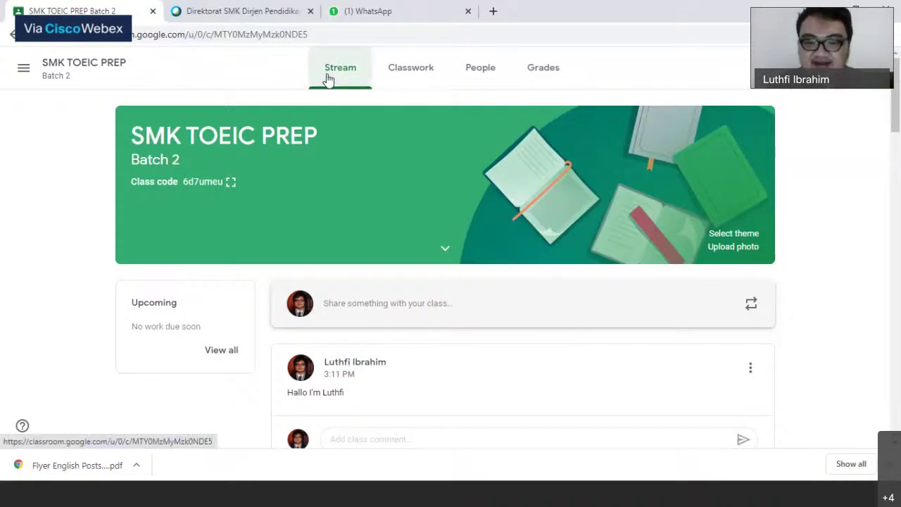
click(391, 72)
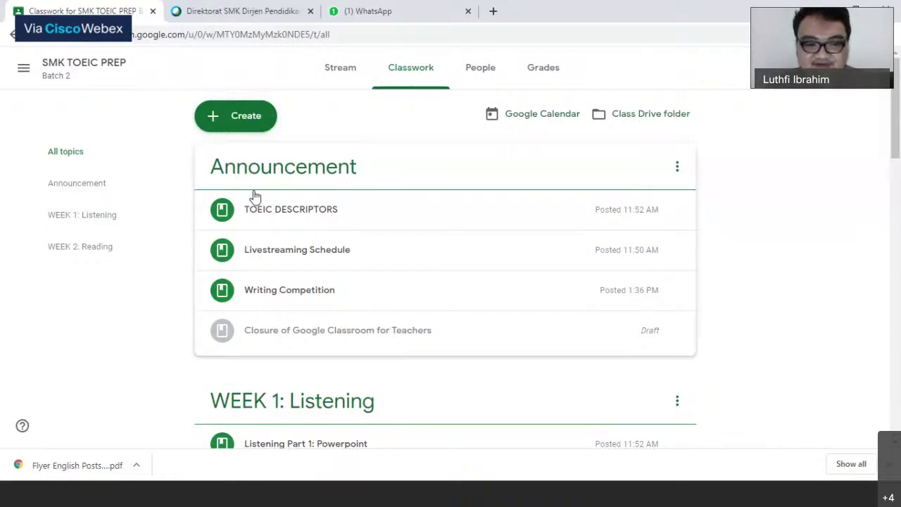
scroll(264, 211, down, 3)
scroll(340, 269, down, 1)
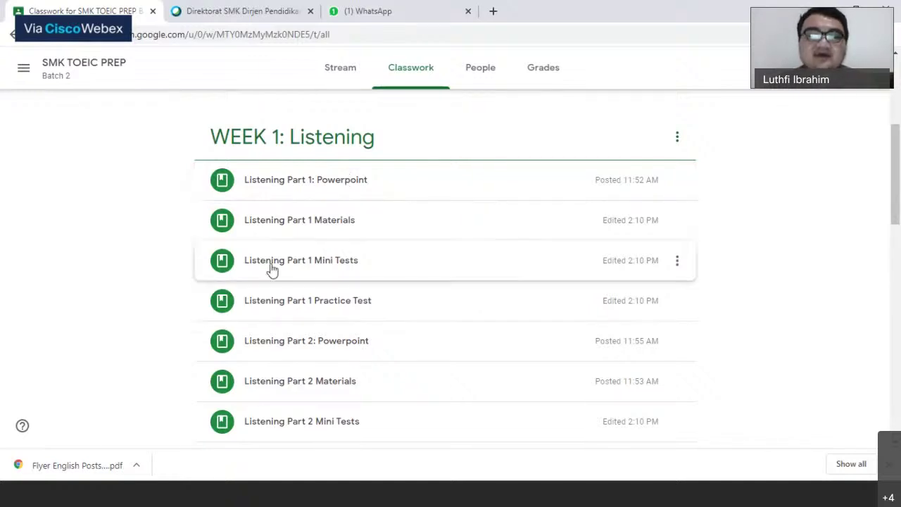
click(396, 220)
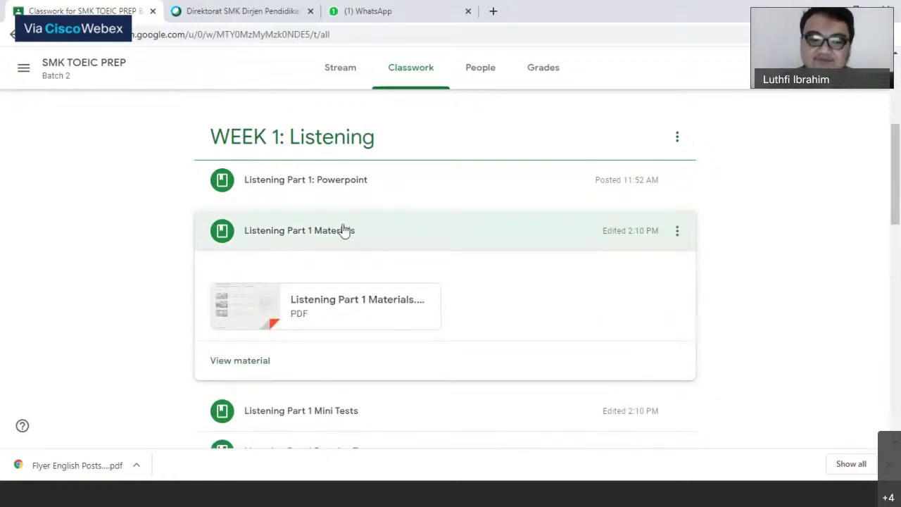
scroll(309, 243, down, 1)
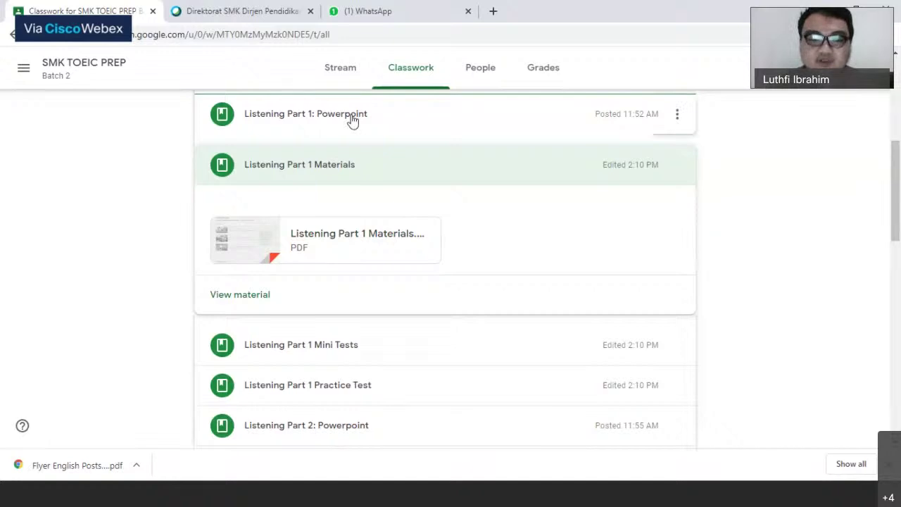
click(415, 164)
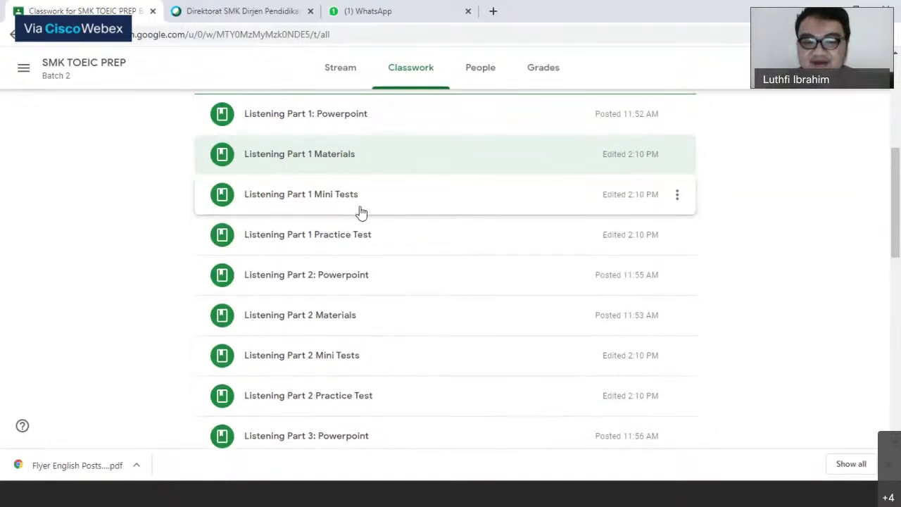
Step: Look through the PDF and audio attachments of Listening Part 1 Mini Tests and collapse the entry
click(357, 207)
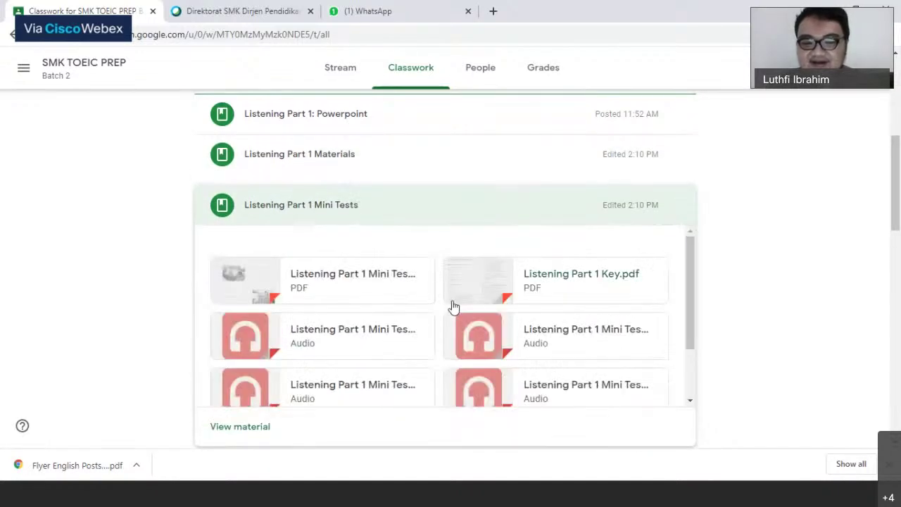
scroll(358, 274, down, 1)
scroll(342, 258, up, 1)
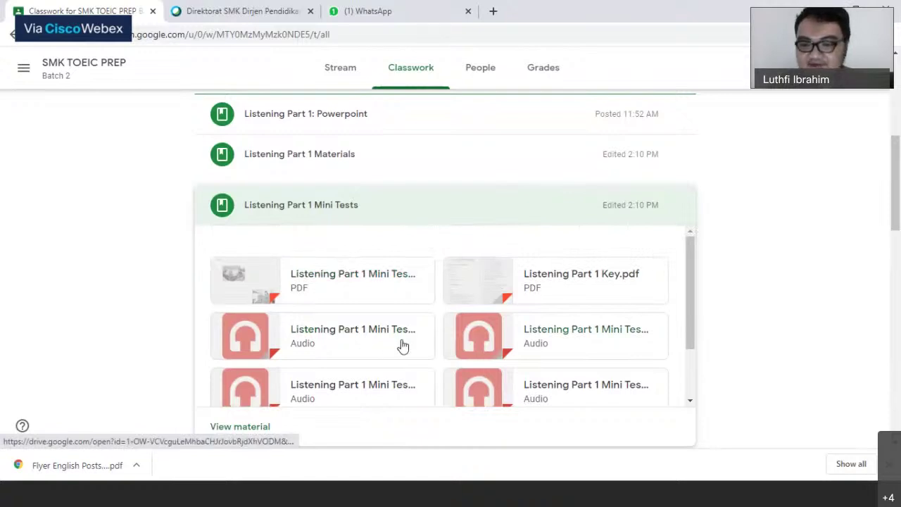
scroll(398, 343, down, 2)
scroll(392, 354, up, 2)
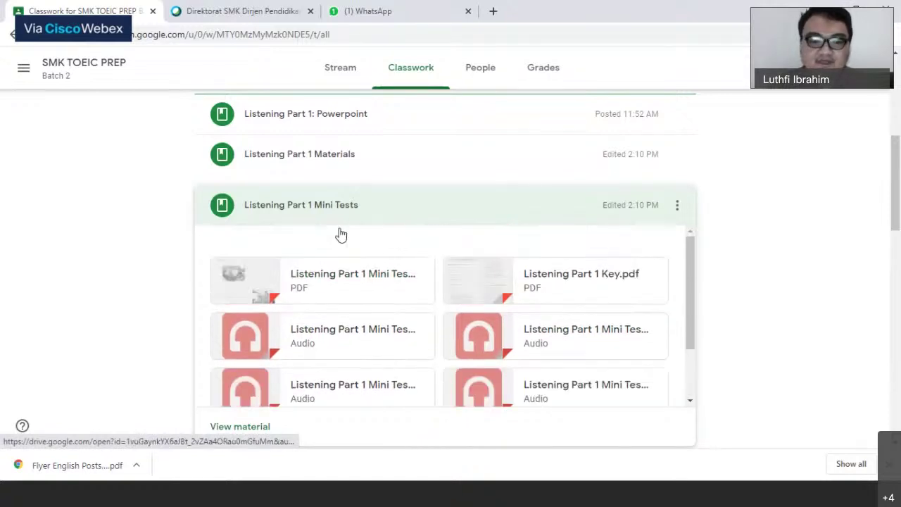
click(357, 207)
scroll(357, 206, down, 1)
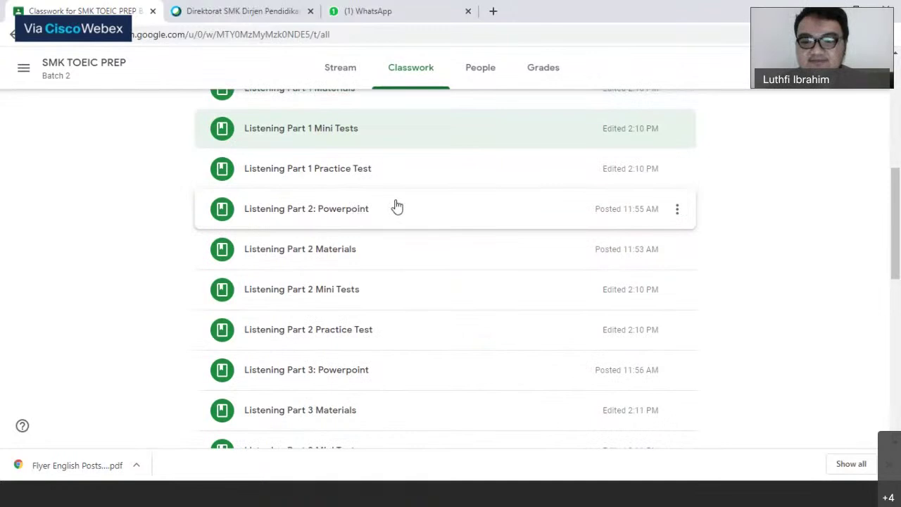
Step: Check the attachments of Listening Part 1 Practice Test and collapse the entry
scroll(398, 206, up, 1)
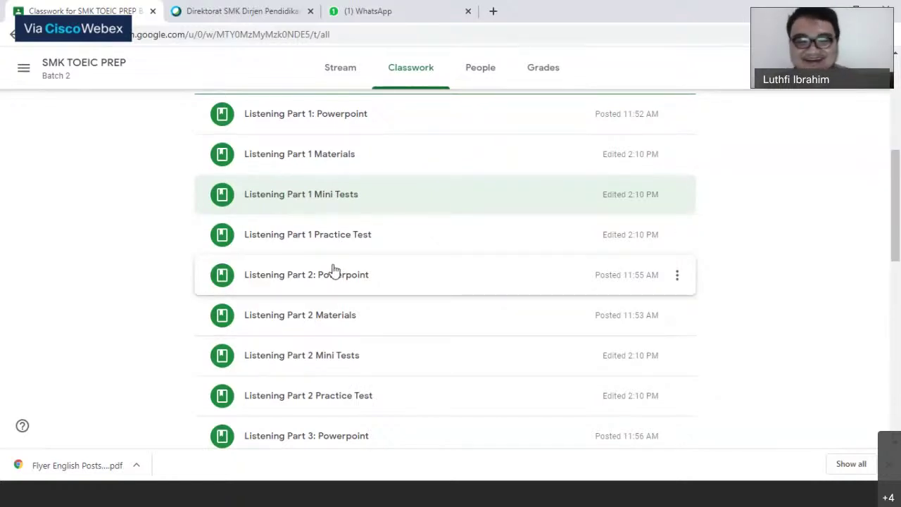
click(380, 230)
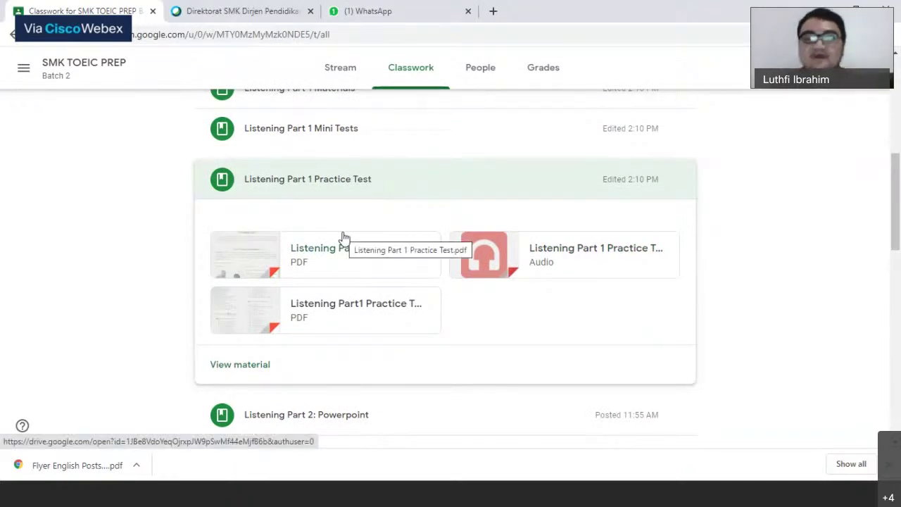
click(327, 198)
Step: Open the Listening Part 1 Pictures.pptx preview from the Listening Part 1: Powerpoint material in WEEK 1: Listening
scroll(378, 317, up, 2)
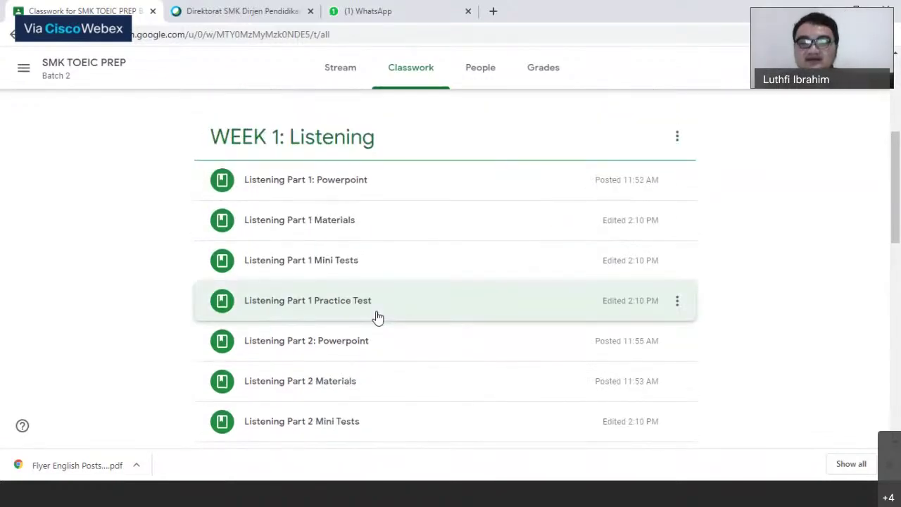
scroll(390, 331, up, 2)
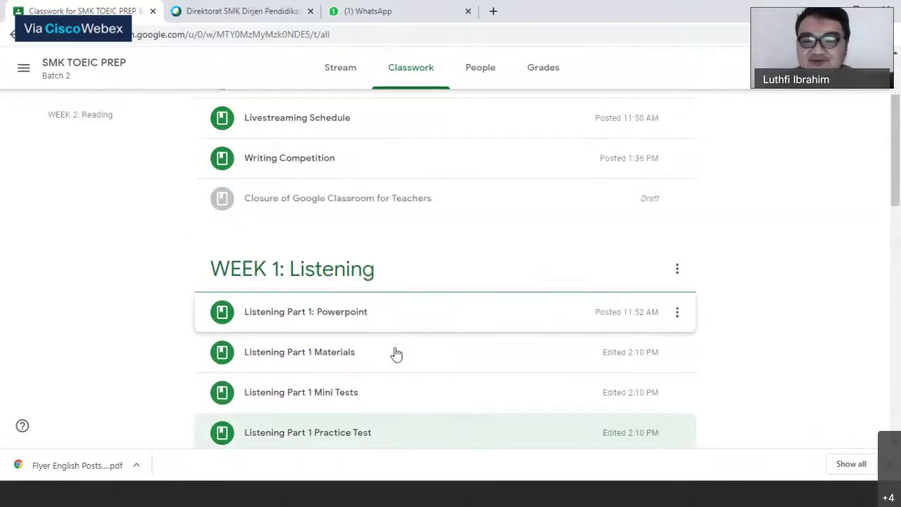
scroll(755, 350, down, 3)
scroll(337, 250, up, 2)
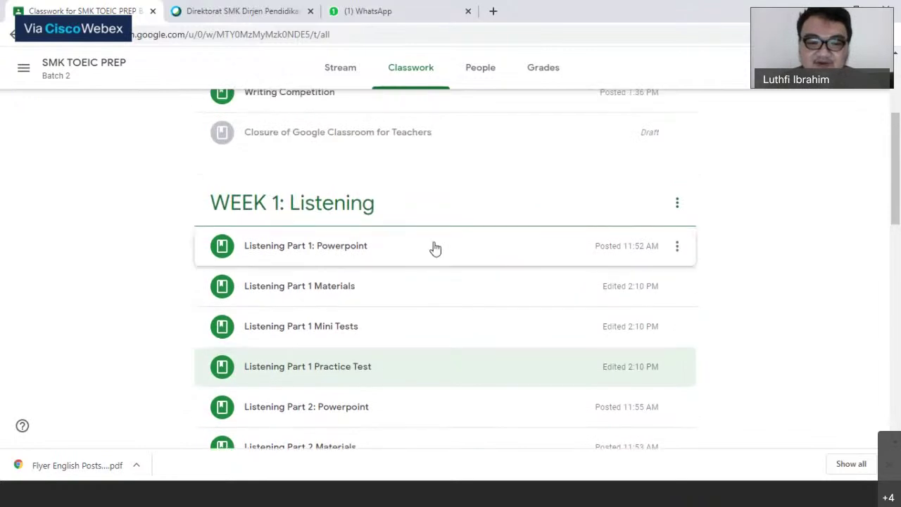
click(434, 247)
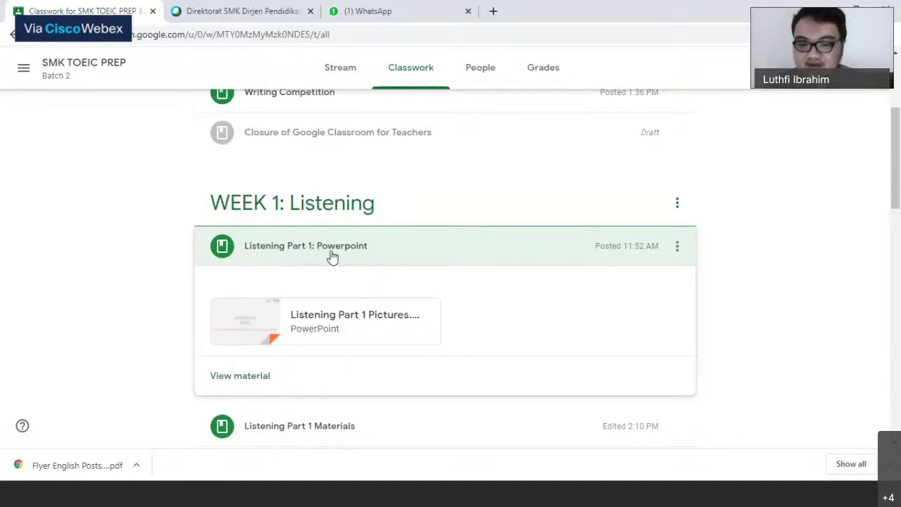
click(354, 318)
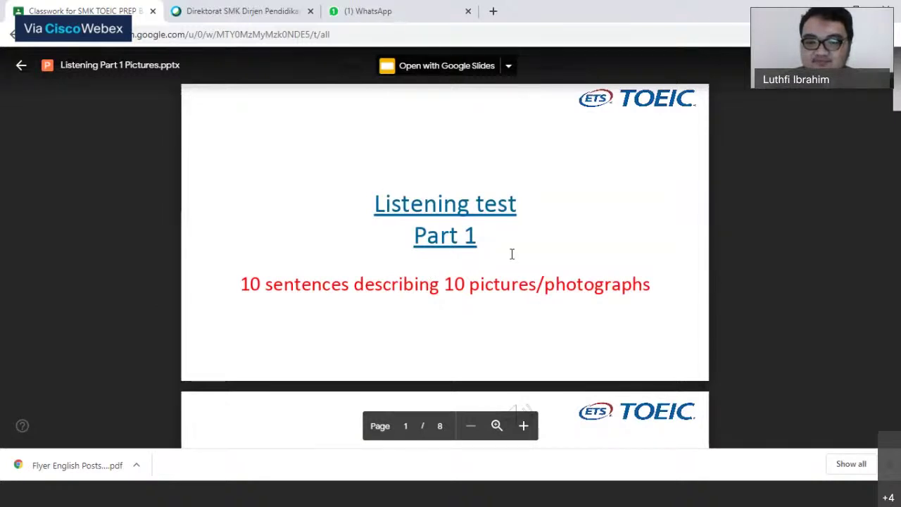
Step: Look through the slides of the Listening Part 1 presentation from the title slide to page 4
scroll(544, 308, down, 1)
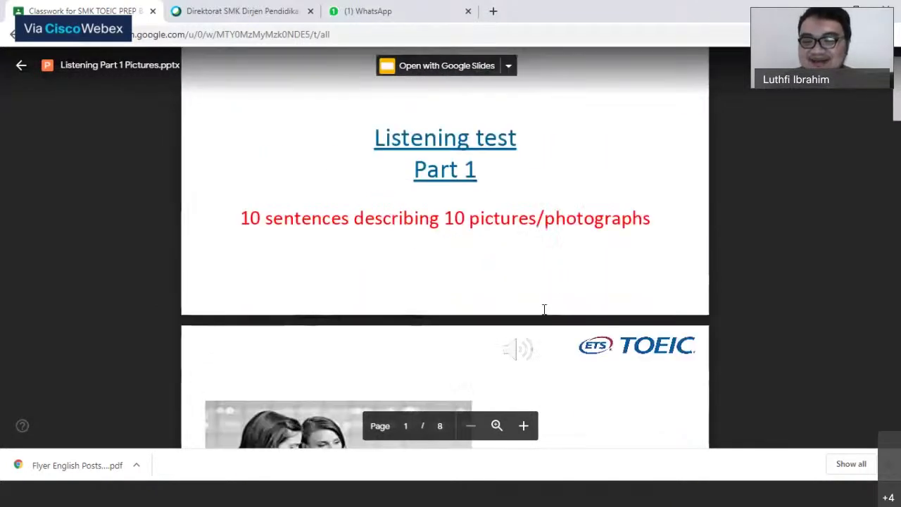
scroll(527, 303, down, 2)
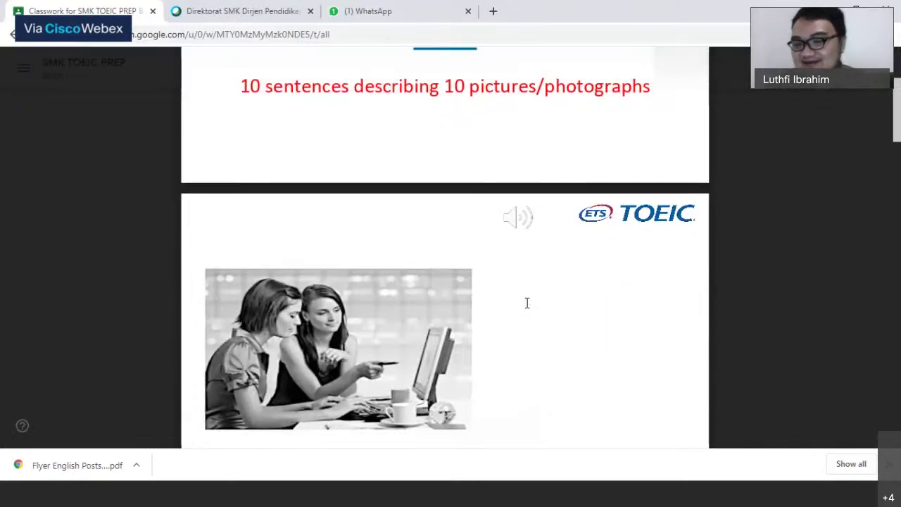
scroll(511, 287, down, 2)
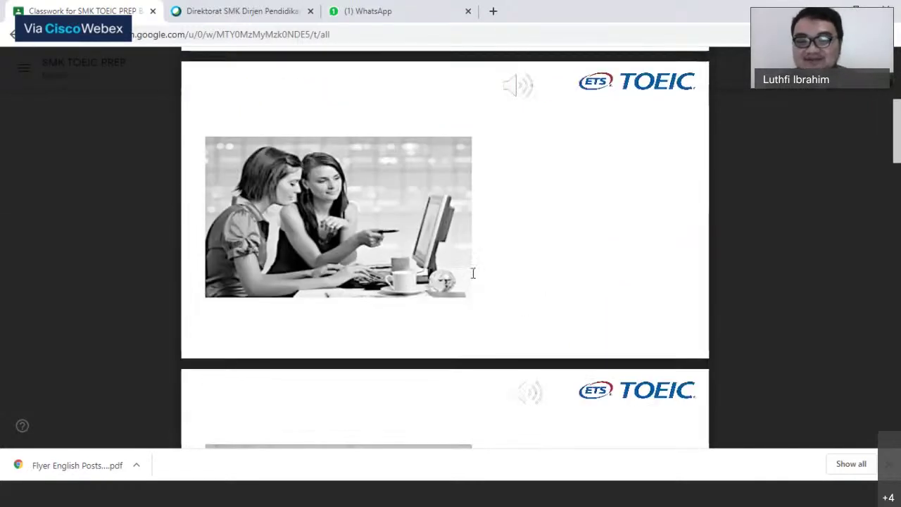
scroll(470, 273, down, 9)
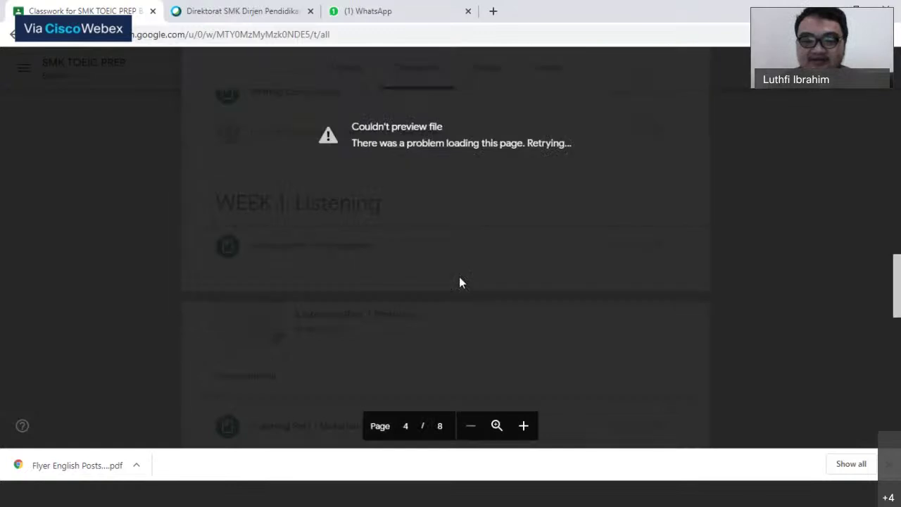